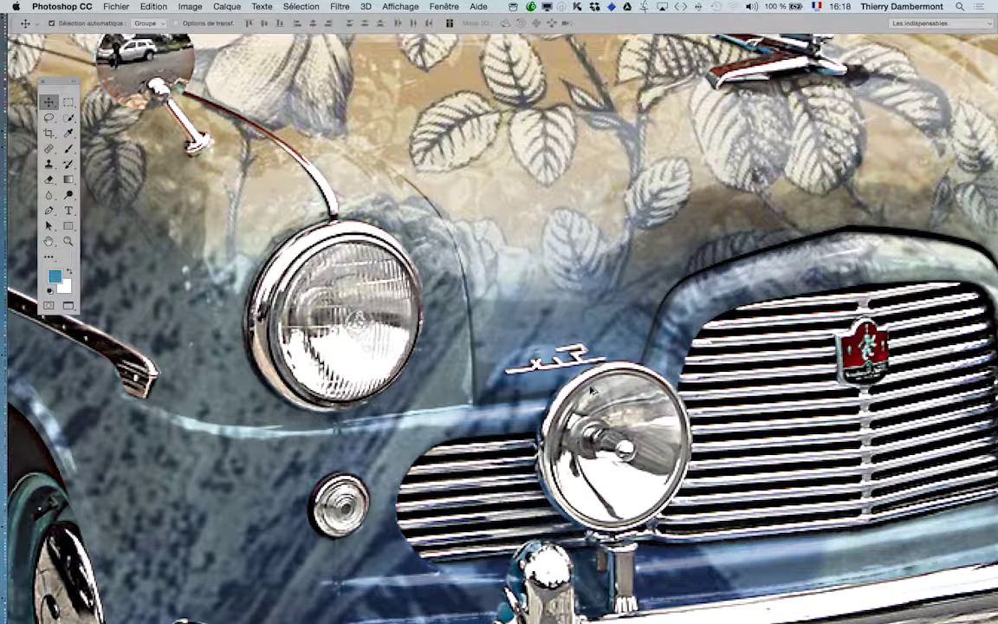
Turn on the pixel grid display and check it on the car's side trim at high magnification.
scroll(592, 392, "down", 5)
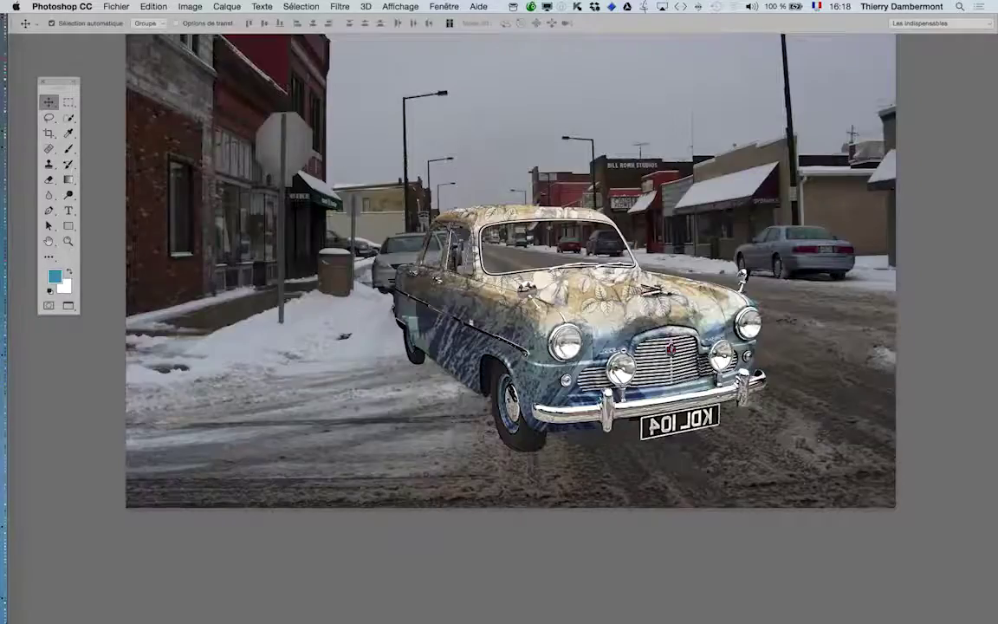
scroll(623, 351, "down", 2)
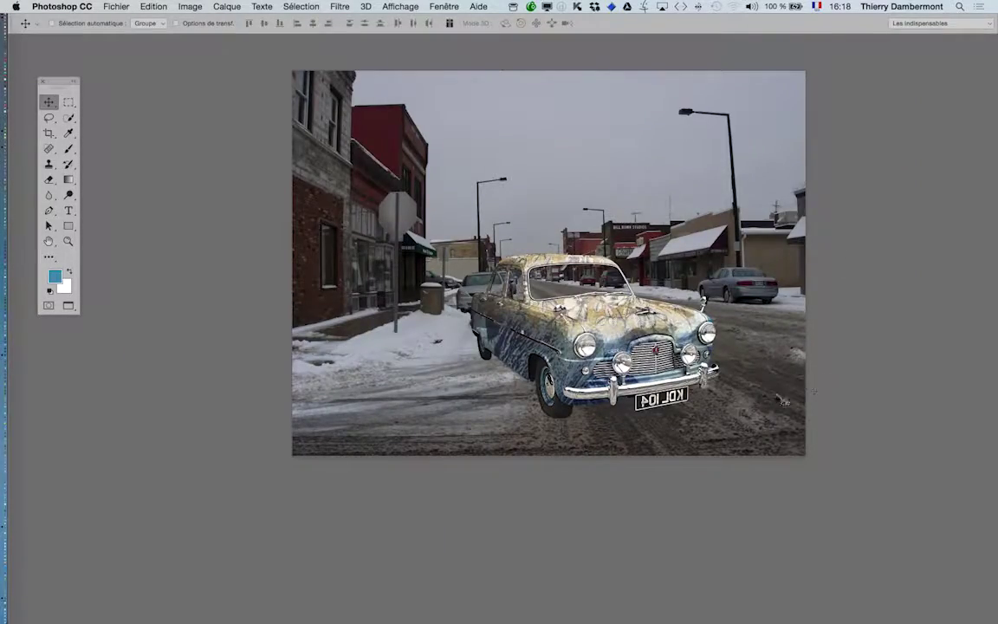
left_click(397, 6)
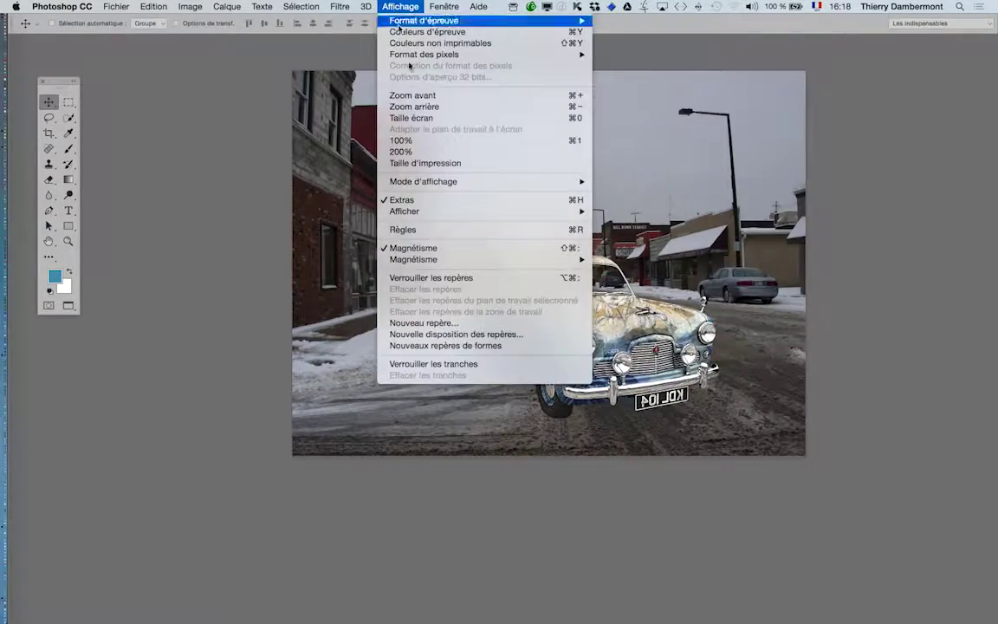
mouse_move(554, 216)
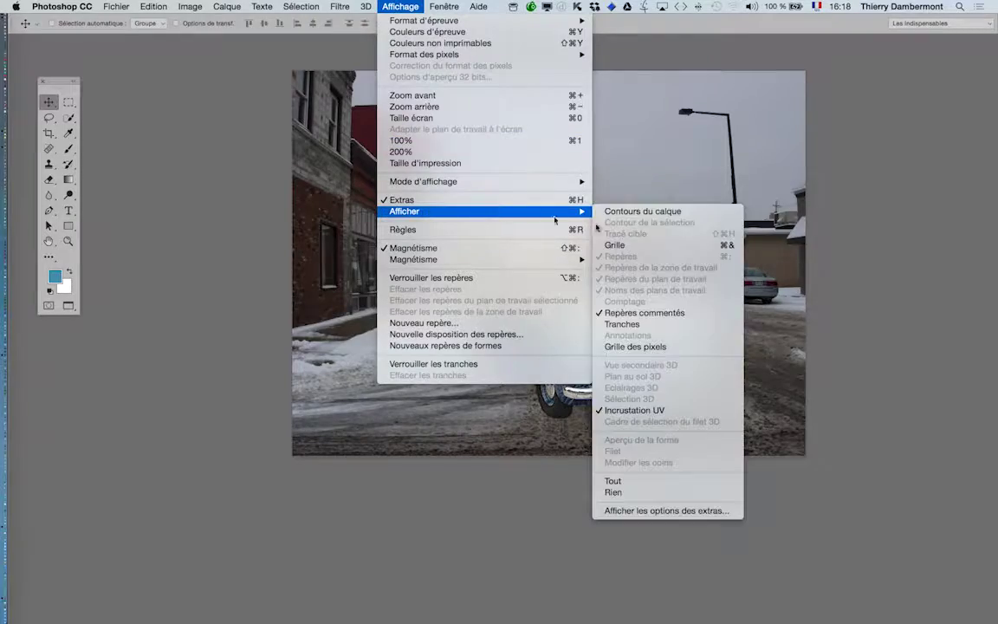
left_click(643, 347)
key("super+plus")
key("super+plus")
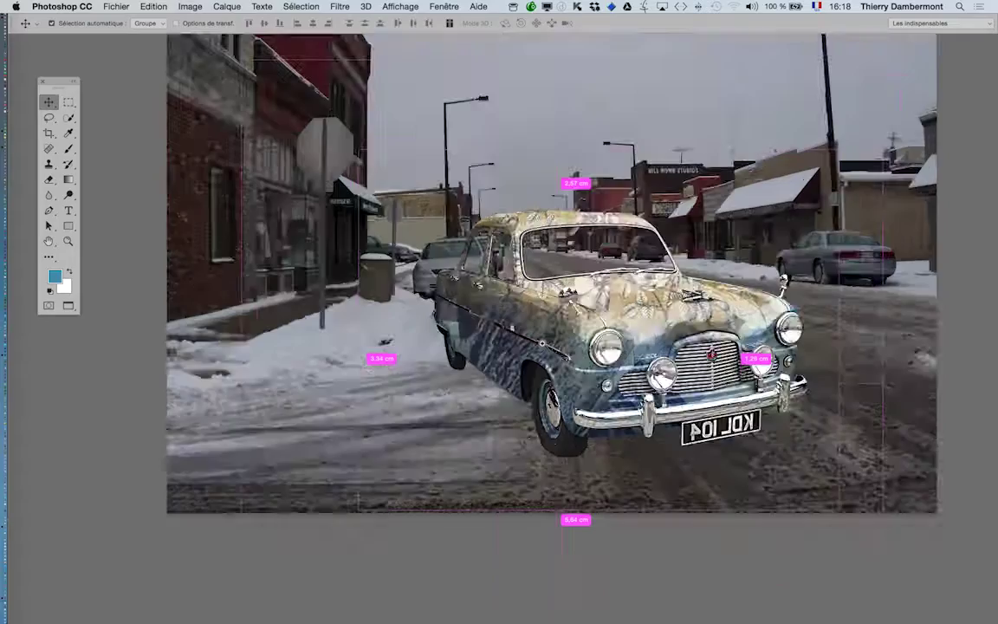
key("super+plus")
key("super+plus")
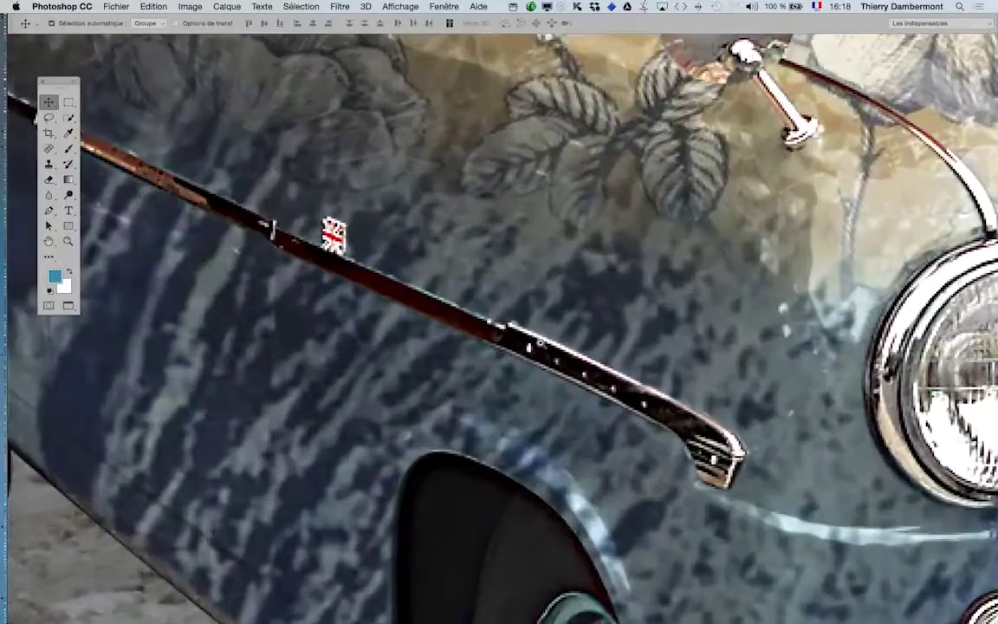
key("super+plus")
key("super+plus")
key("super+plus")
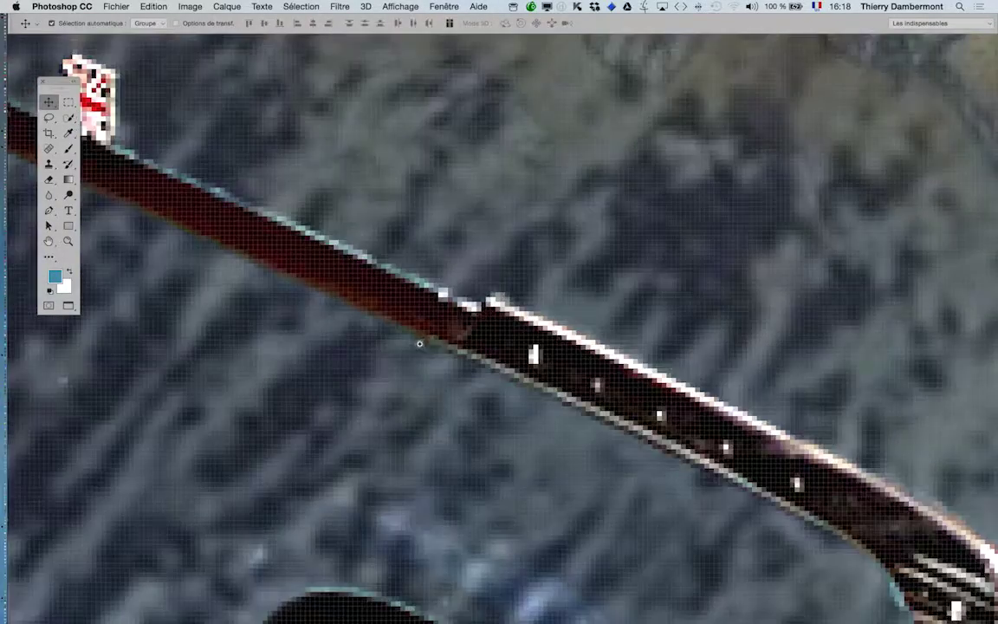
Examine the car's side and rear edges against the snow, with the pixel grid at high and low magnification.
scroll(380, 340, "down", 15)
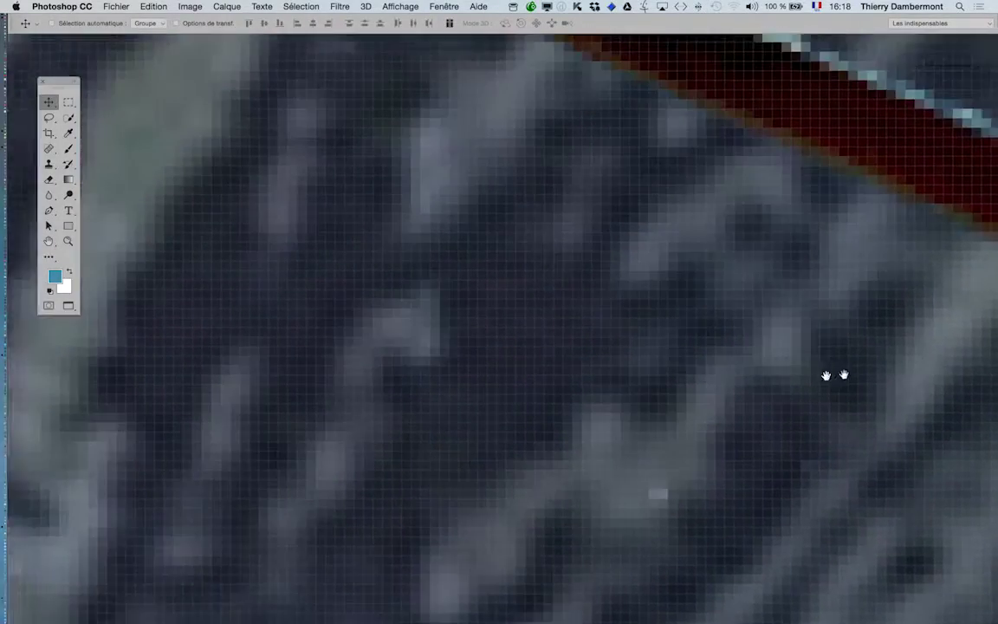
scroll(487, 356, "left", 15)
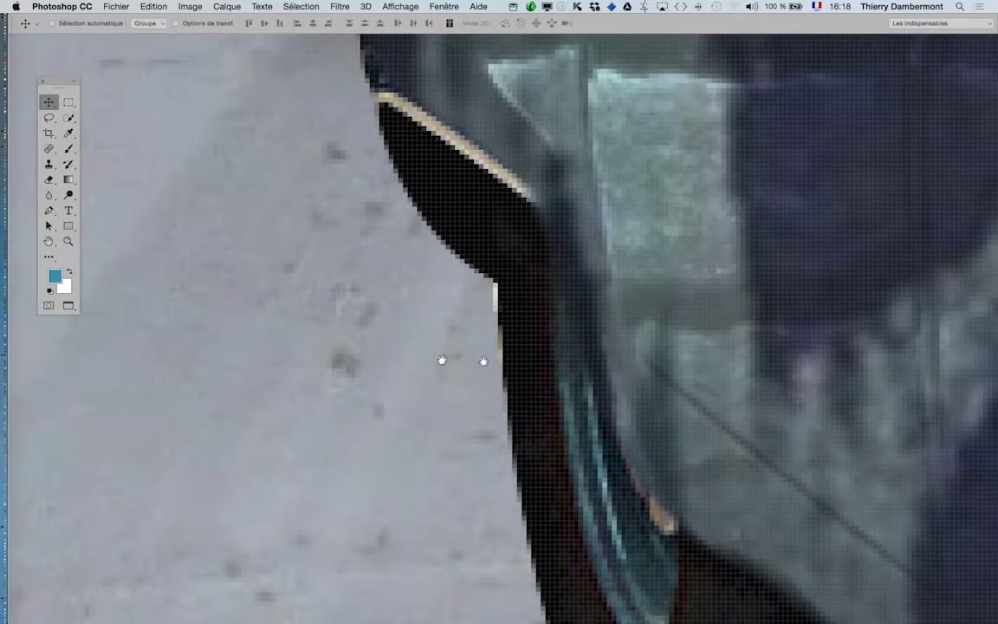
scroll(483, 361, "left", 10)
scroll(692, 407, "up", 10)
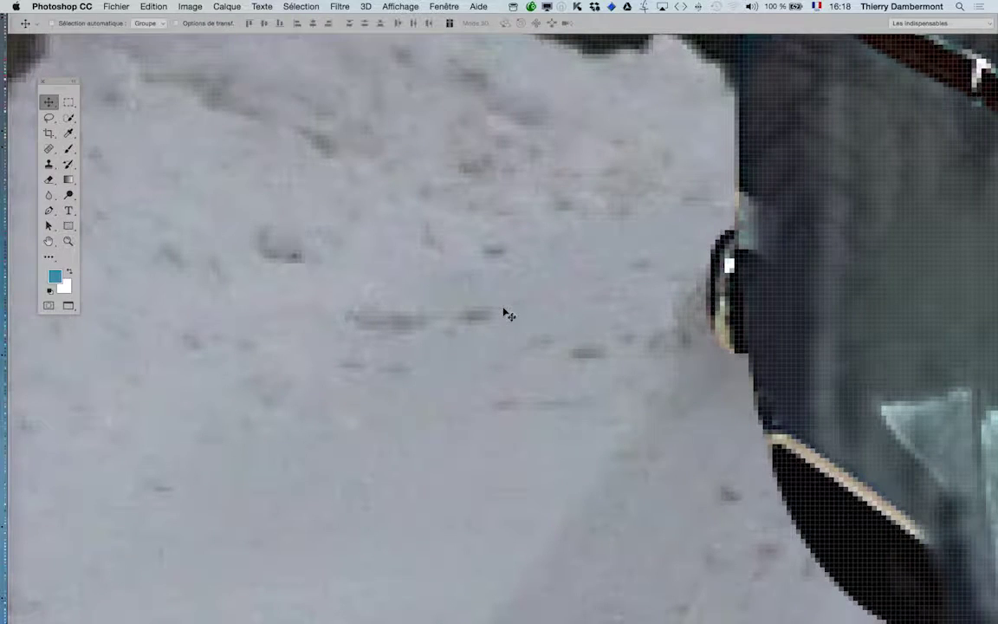
scroll(507, 311, "down", 10)
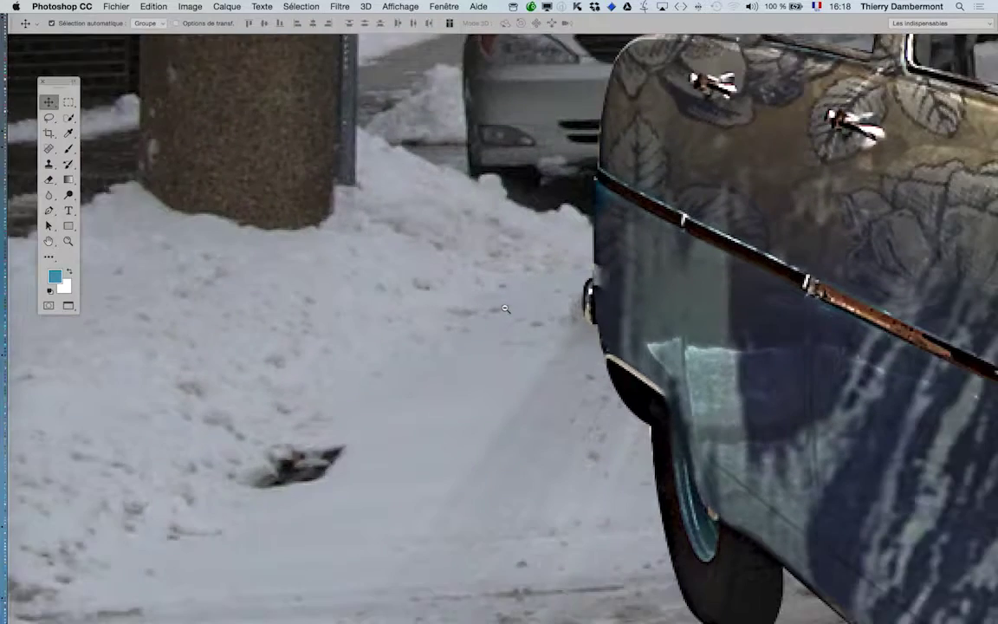
scroll(566, 330, "down", 6)
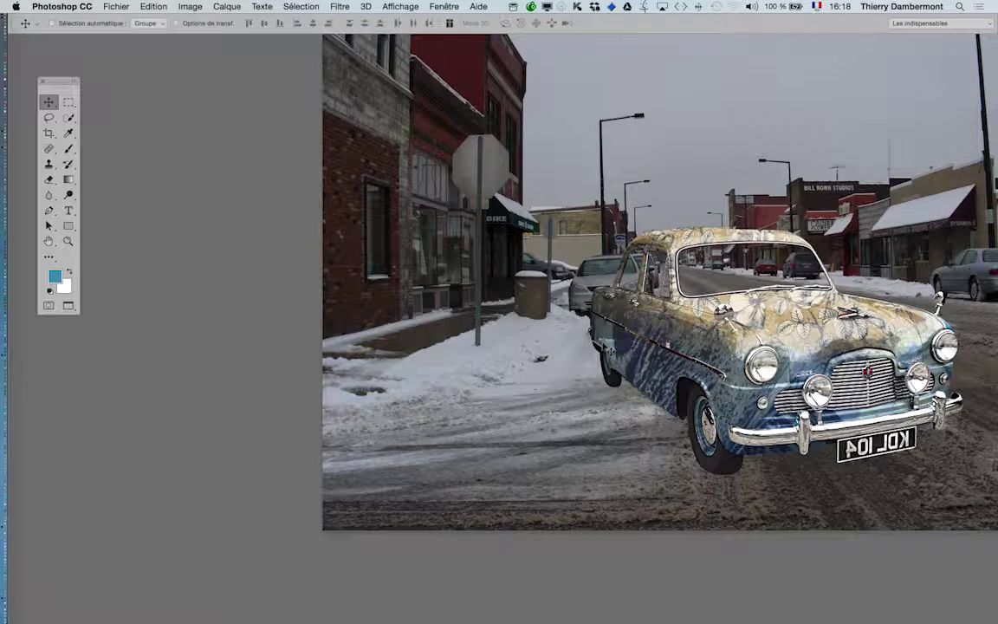
left_click(715, 369, "alt+super")
left_click_drag(792, 378, 564, 348)
left_click(564, 348, "super")
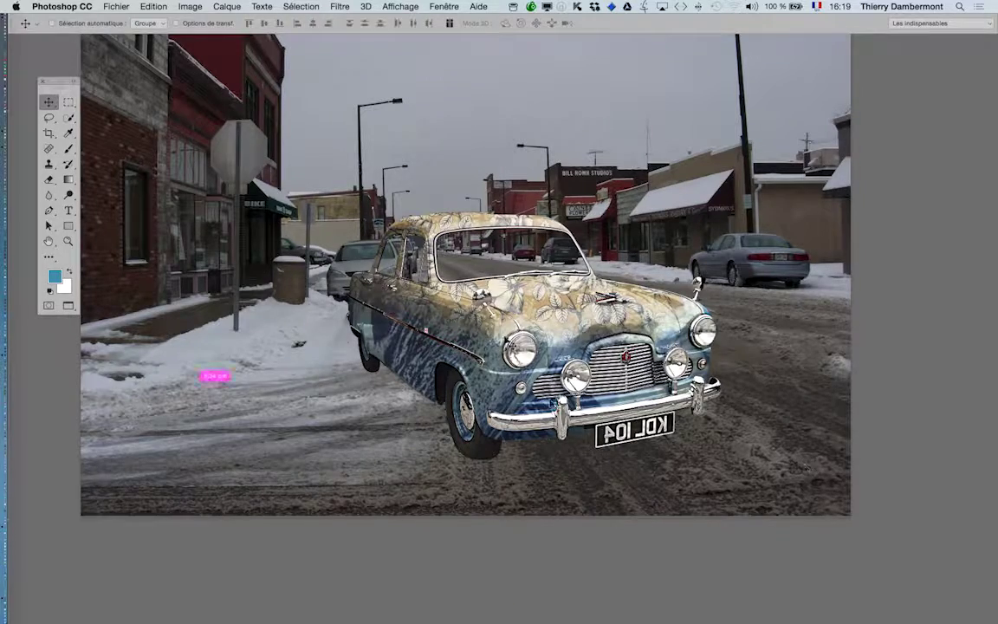
Draw a rough freehand Lasso selection around the car's side windows and windscreen.
left_click_drag(518, 247, 572, 284)
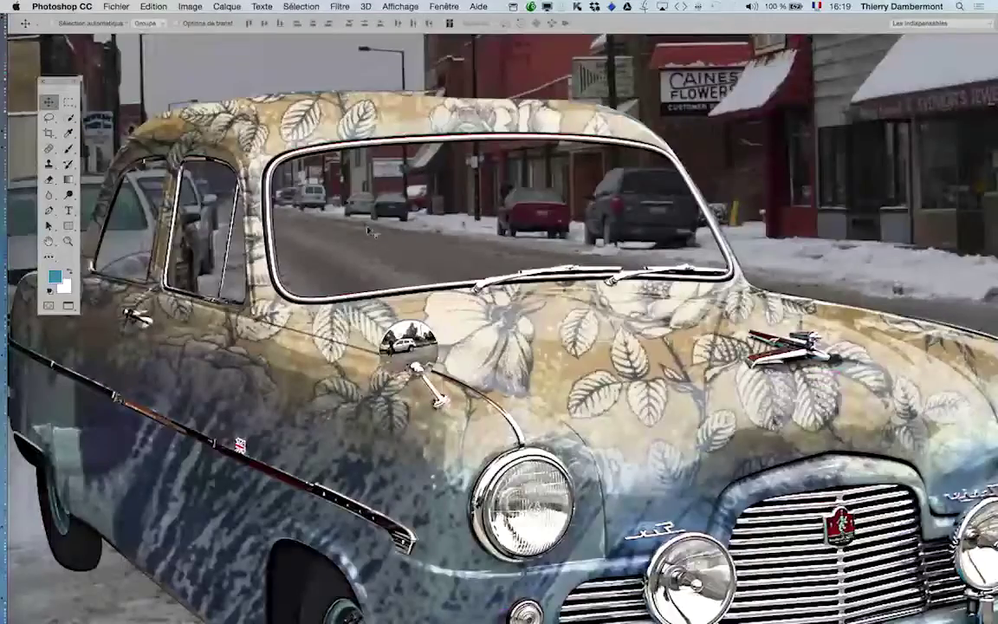
scroll(143, 122, "left", 3)
left_click(50, 117)
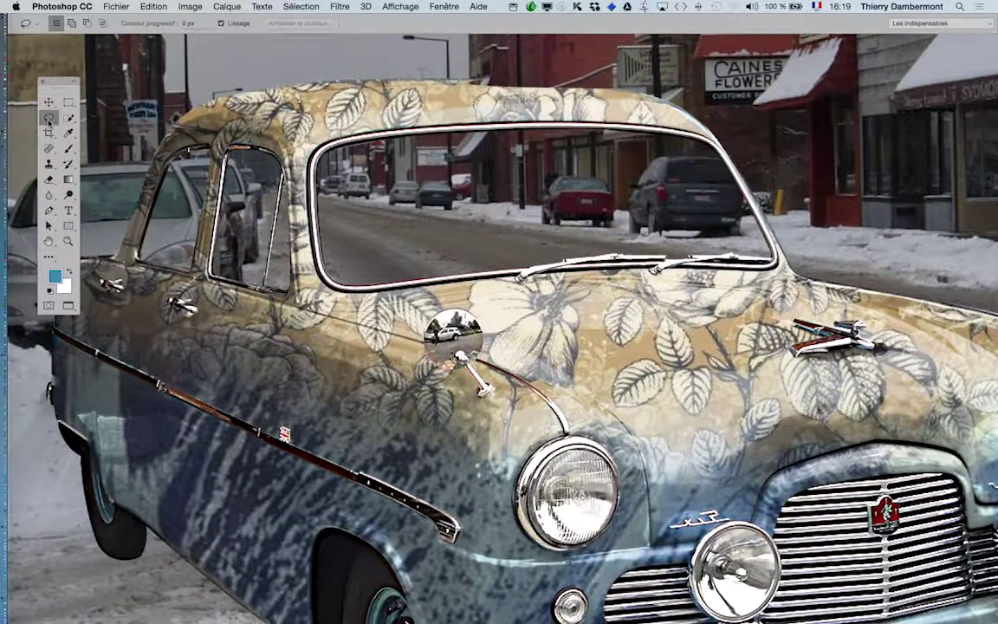
scroll(191, 234, "up", 3)
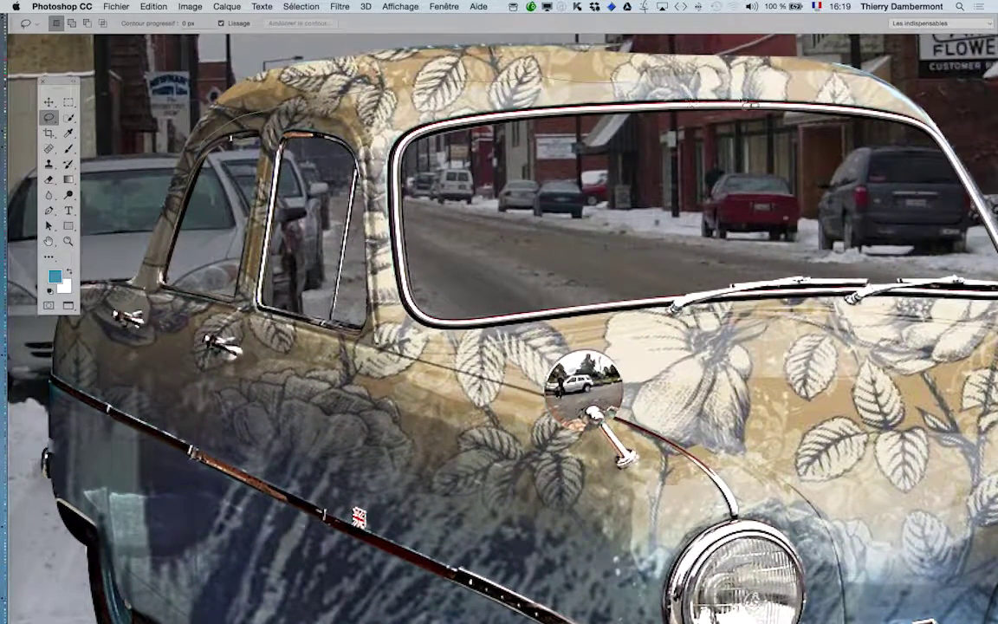
mouse_move(672, 94)
left_mouse_down()
mouse_move(793, 97)
mouse_move(879, 149)
mouse_move(792, 138)
mouse_move(814, 158)
mouse_move(745, 160)
mouse_move(813, 169)
left_mouse_up()
key("space")
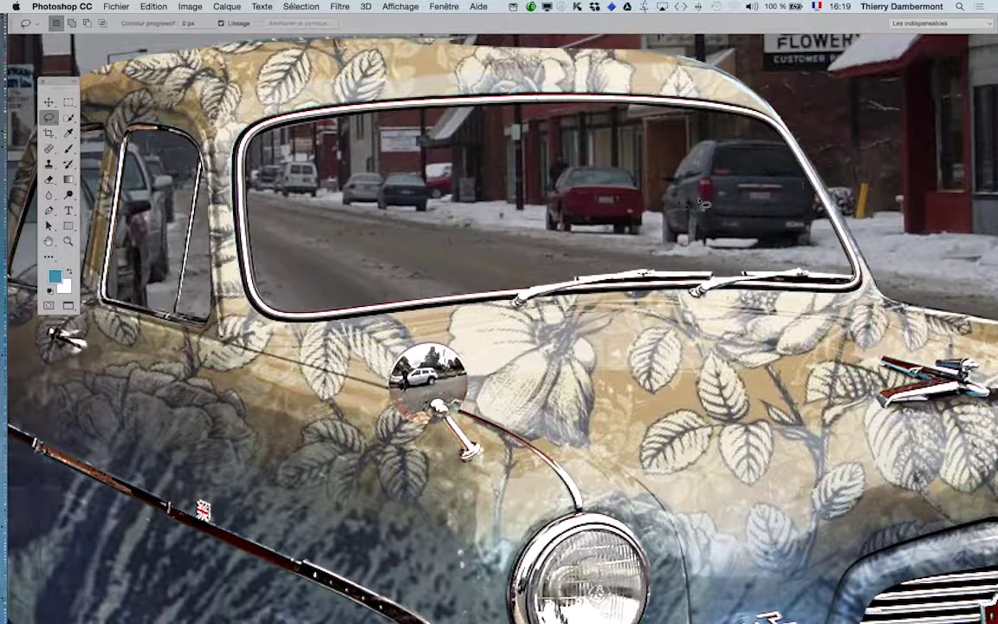
left_click_drag(590, 210, 753, 193)
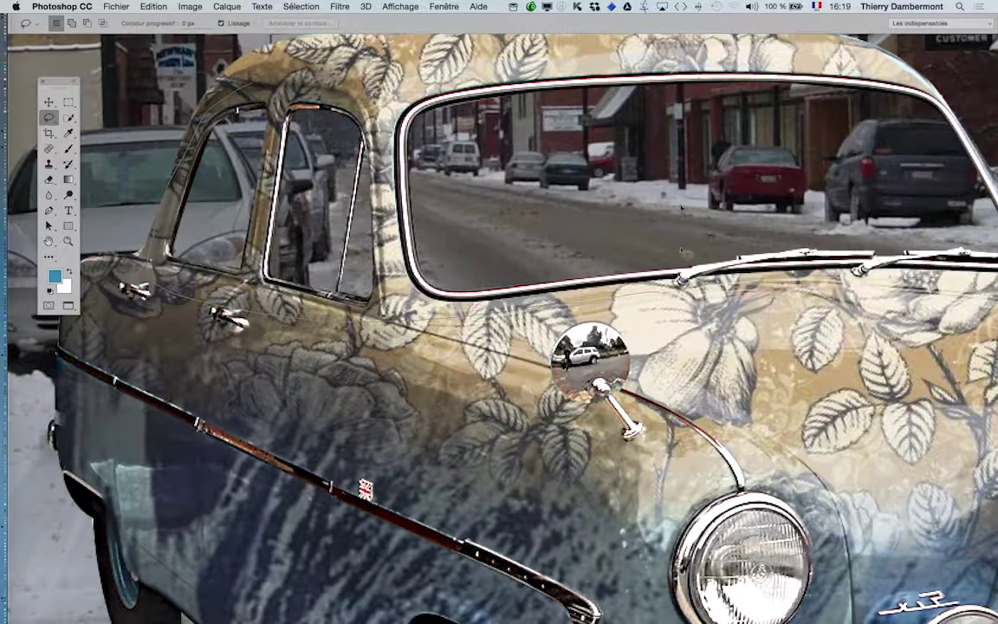
mouse_move(681, 250)
left_mouse_down()
mouse_move(671, 131)
mouse_move(655, 98)
mouse_move(567, 65)
mouse_move(436, 62)
mouse_move(293, 89)
mouse_move(267, 83)
left_mouse_up()
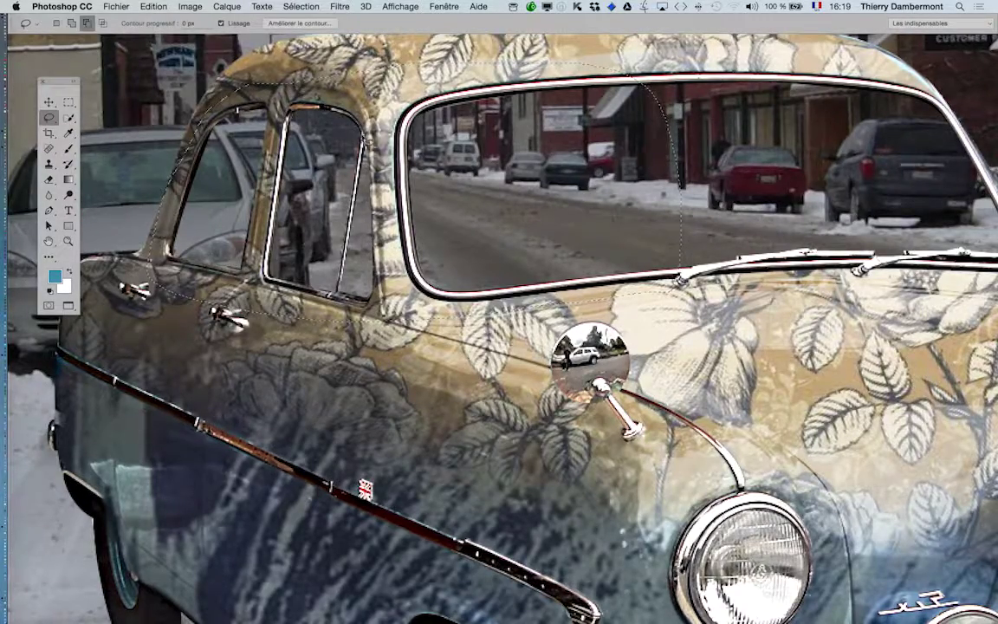
Show the list of layers and add an empty layer between the Arrière-plan layer and the voiture group.
scroll(325, 145, "down", 5)
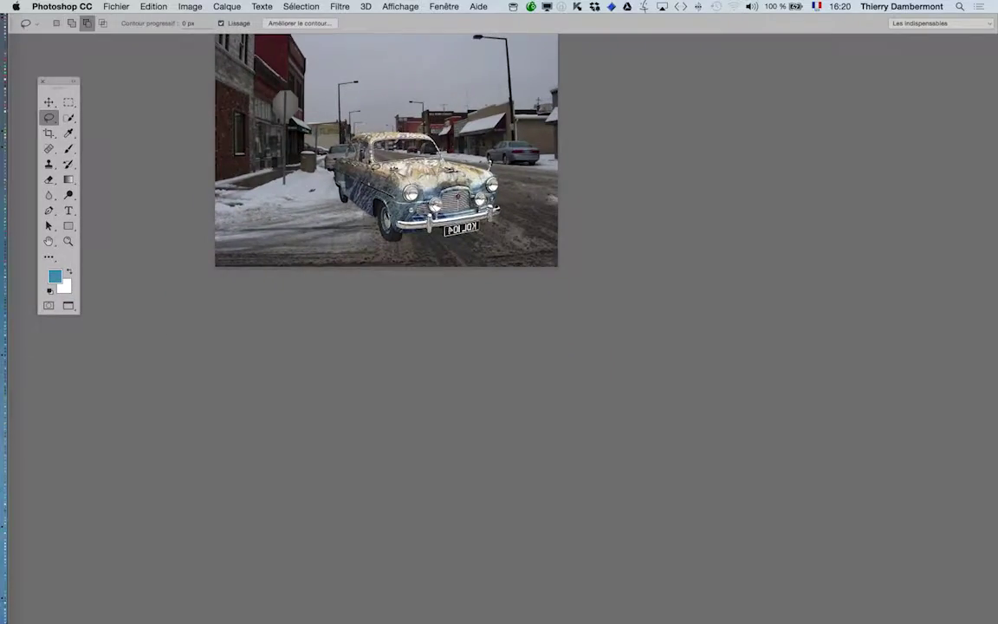
key("super+1")
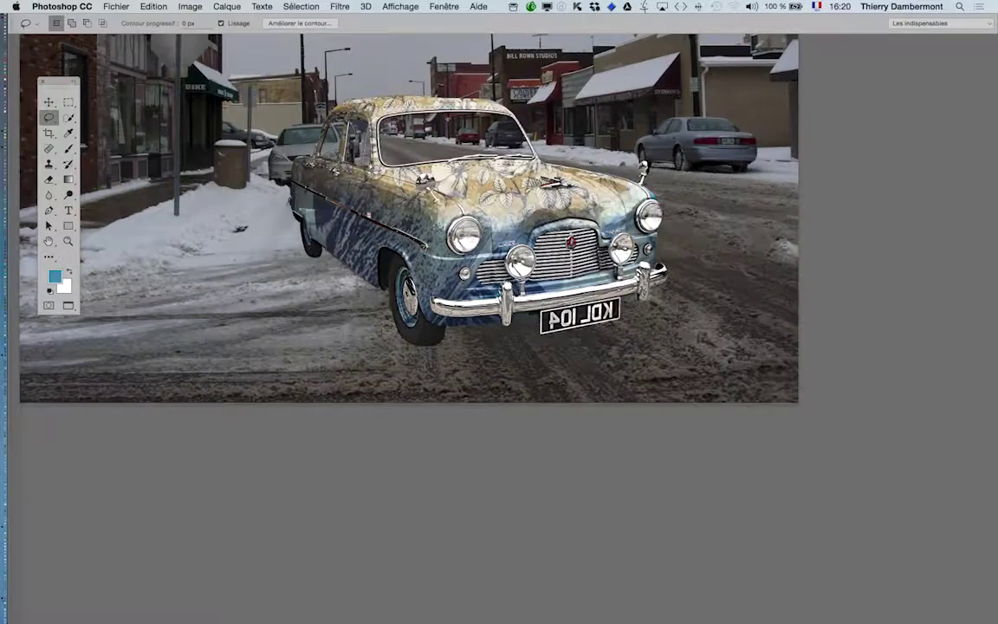
scroll(364, 160, "up", 5)
scroll(499, 329, "up", 4)
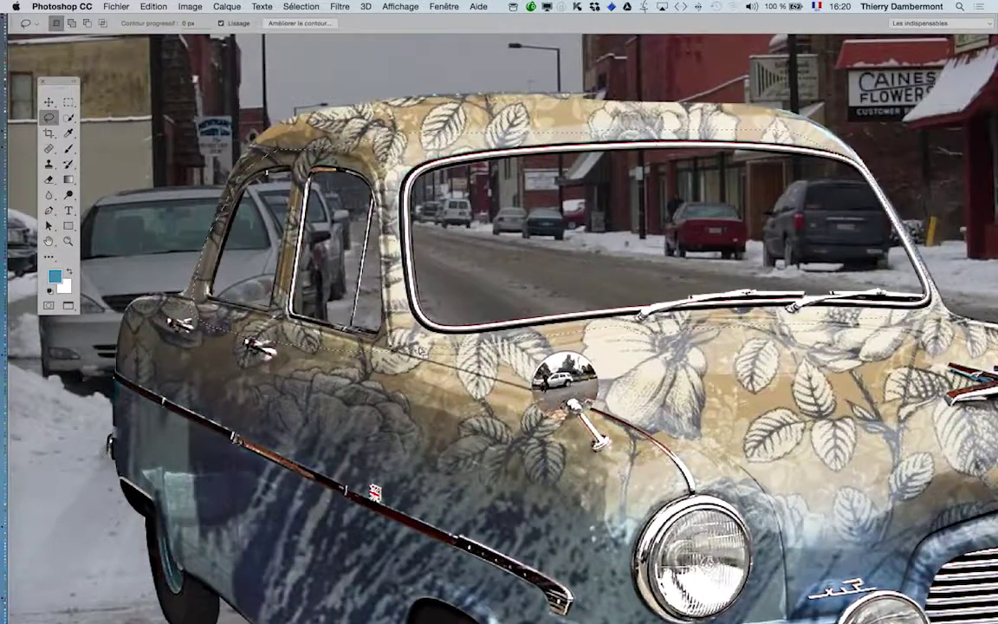
scroll(381, 316, "down", 3)
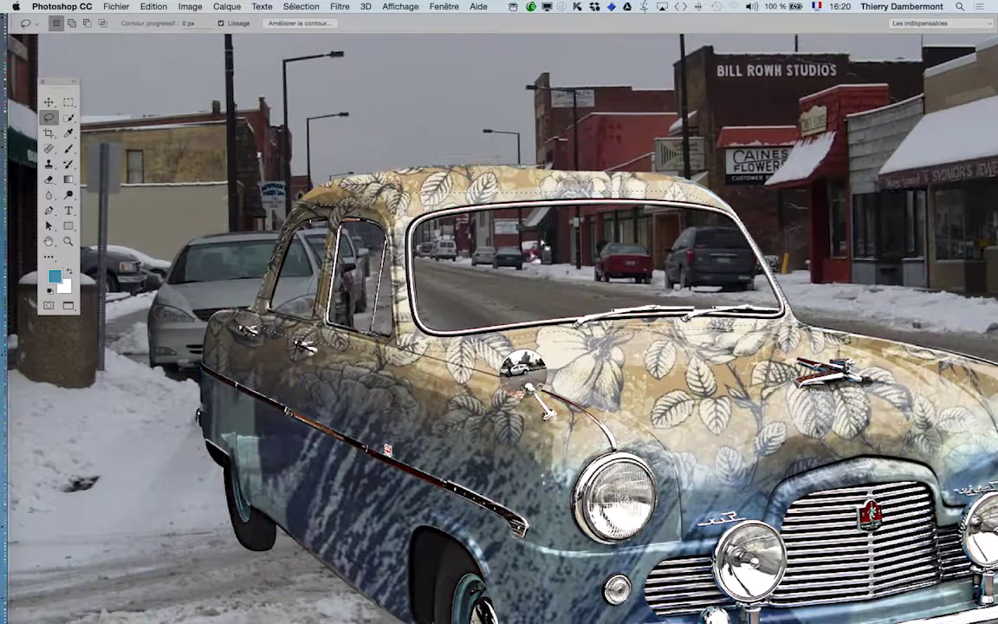
left_click(443, 6)
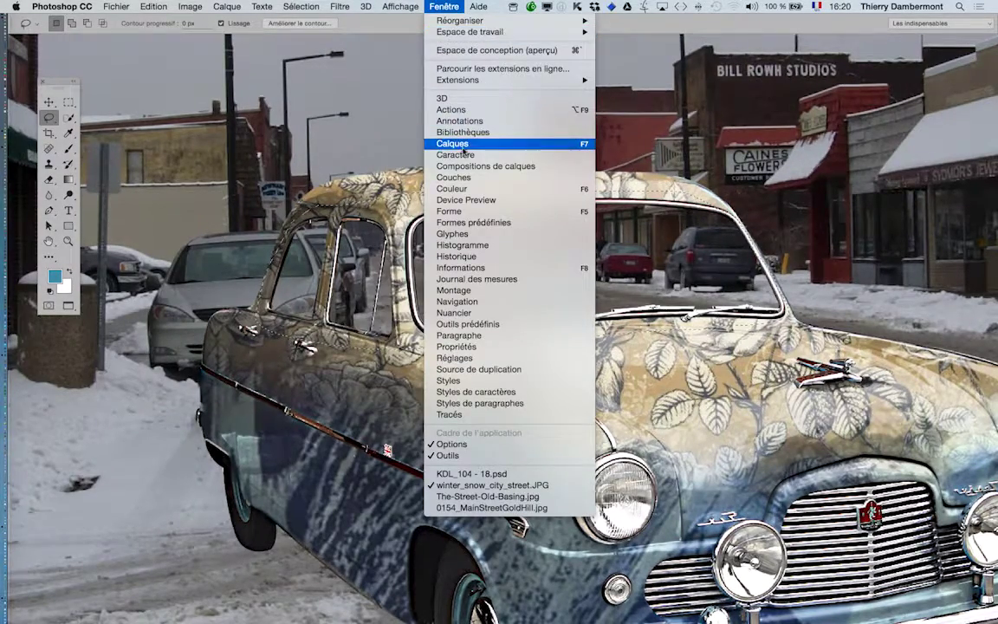
left_click(451, 144)
left_click_drag(778, 78, 644, 63)
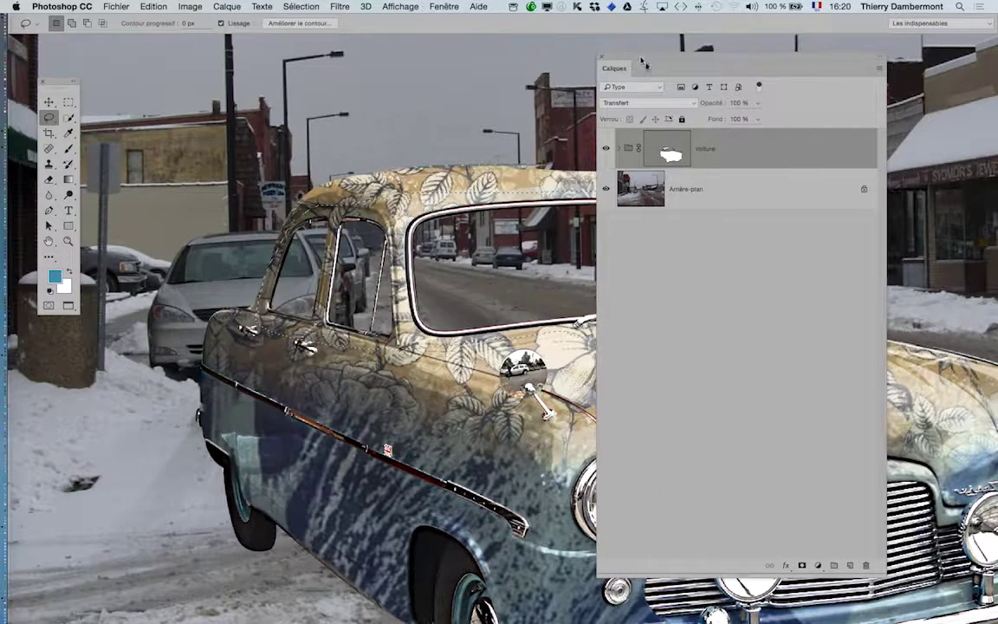
left_click(731, 186)
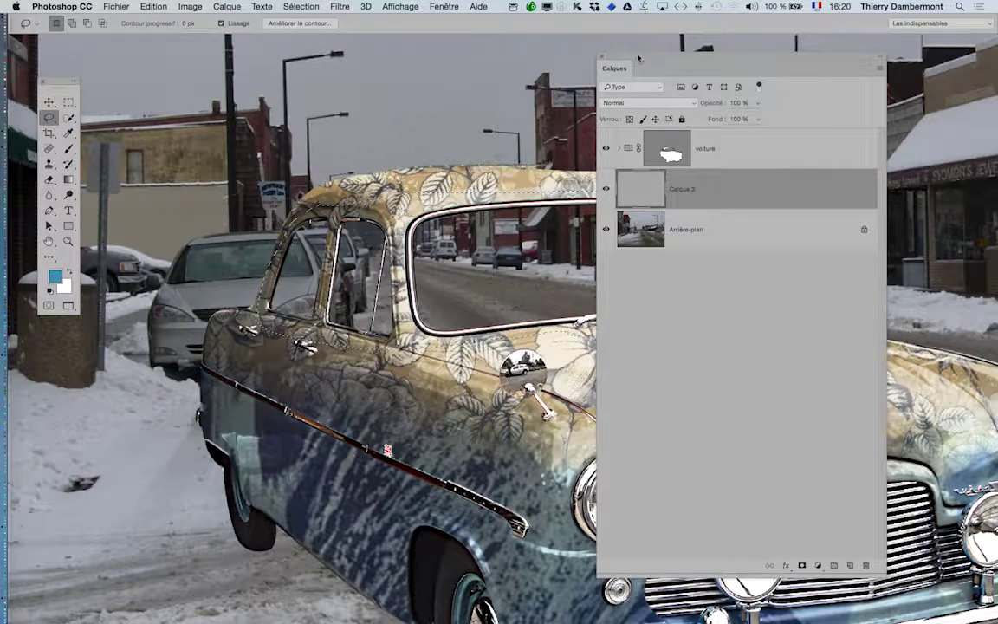
left_click_drag(638, 58, 852, 315)
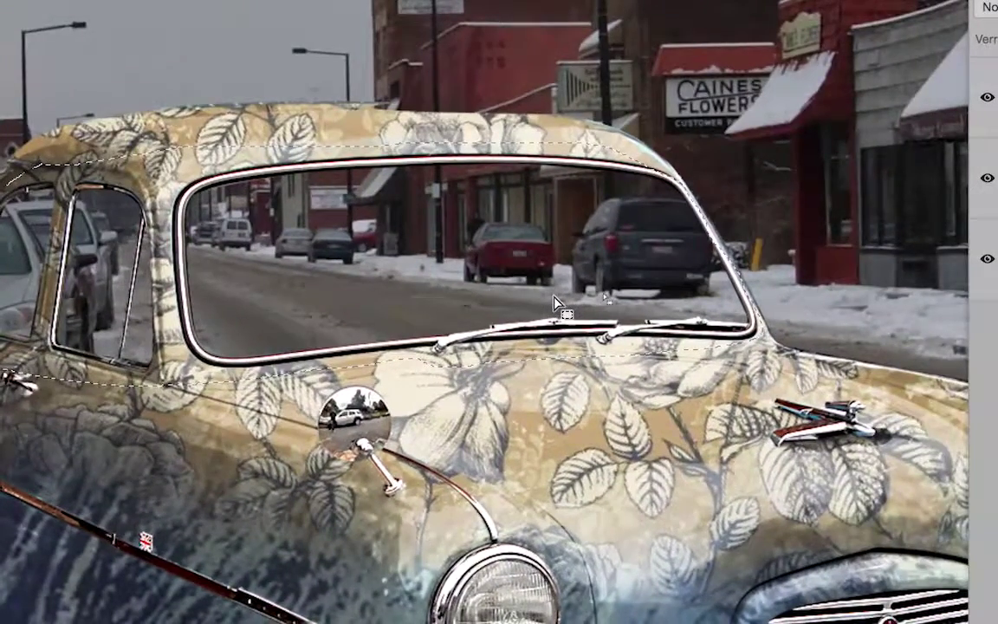
Fill the window selection on the empty layer with 50% gris, in Normal mode at 100% opacity.
key("super+d")
left_click_drag(552, 297, 223, 183)
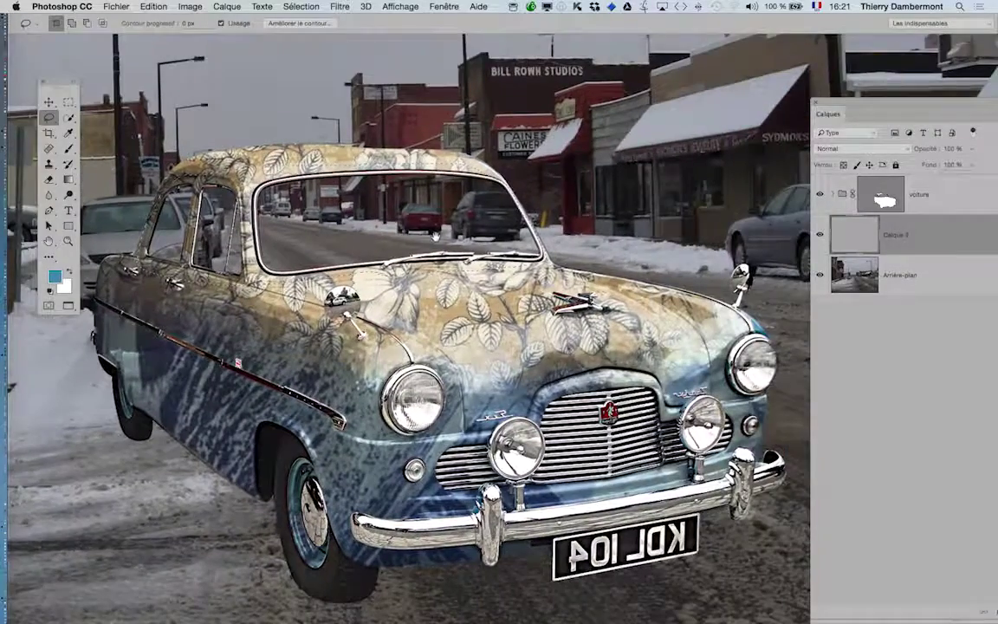
left_click_drag(829, 106, 688, 66)
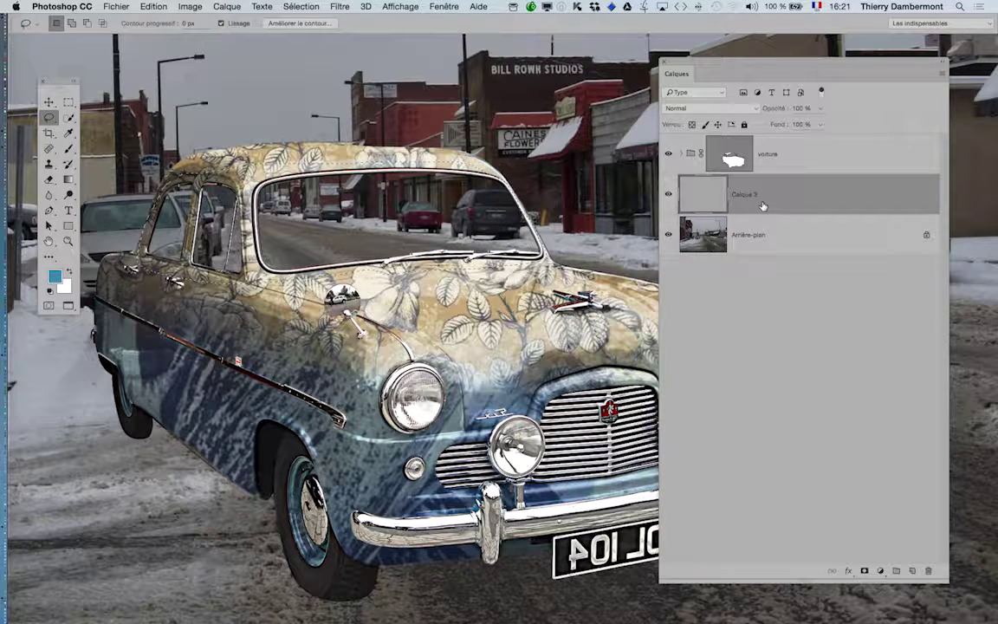
left_click_drag(711, 65, 682, 77)
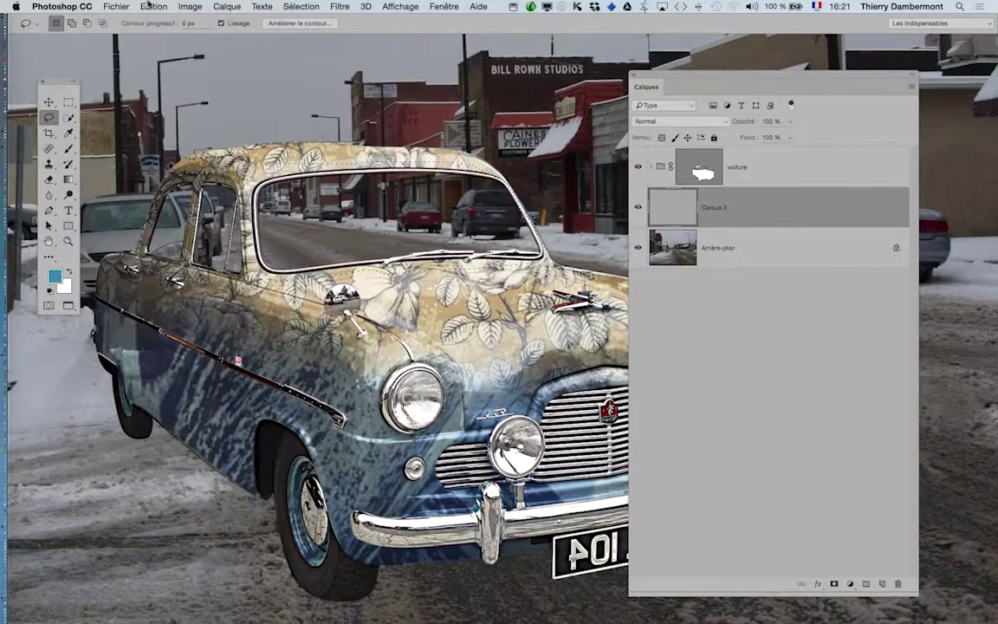
left_click(151, 6)
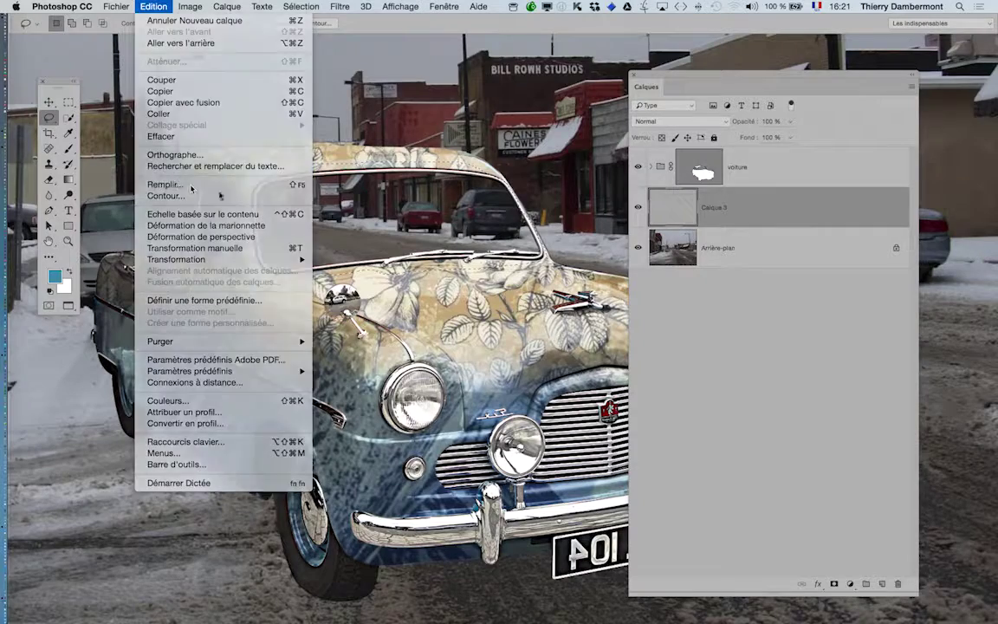
left_click(165, 184)
left_click(243, 104)
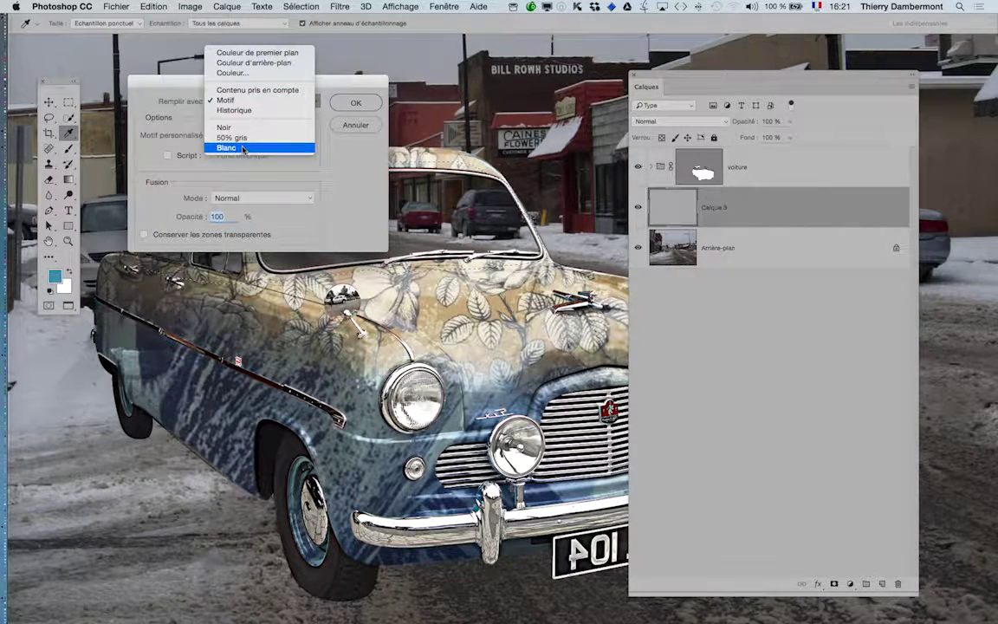
left_click(236, 129)
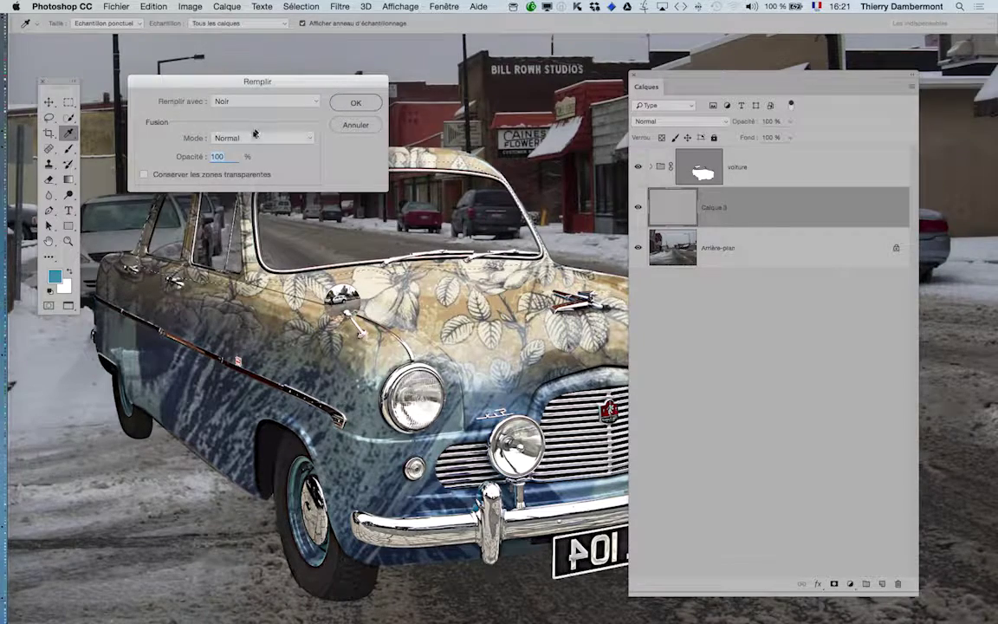
left_click(246, 104)
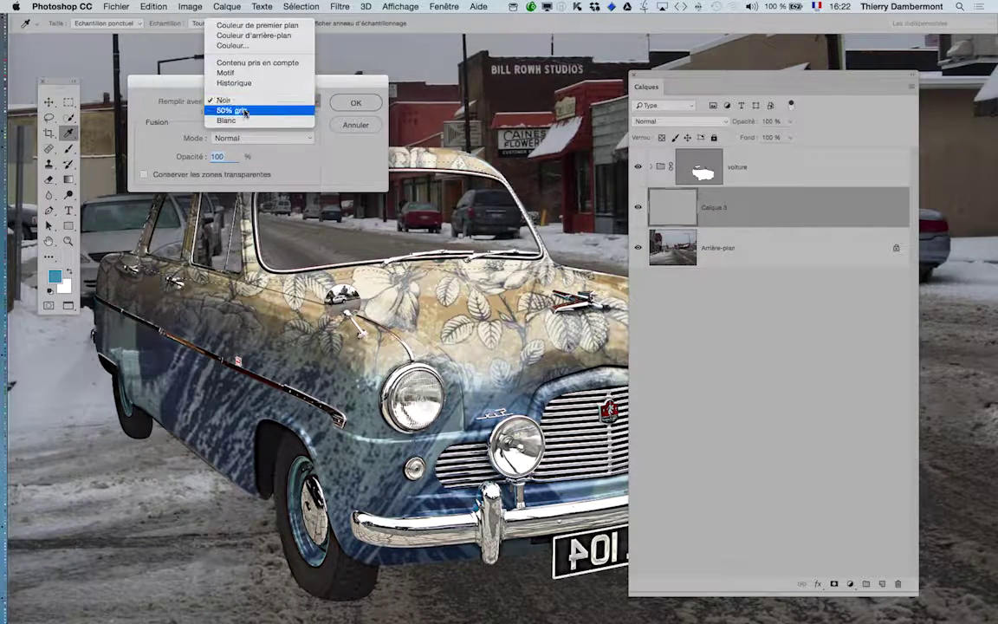
left_click(227, 111)
left_click(352, 103)
key("l")
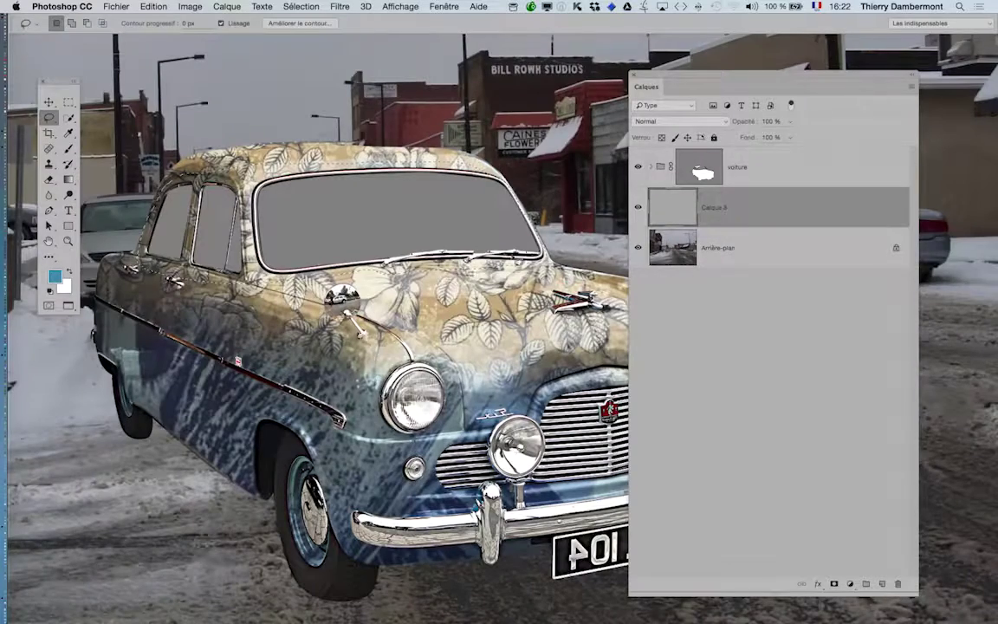
Move the layer list clear of the car image and deselect the window selection.
key("super+minus")
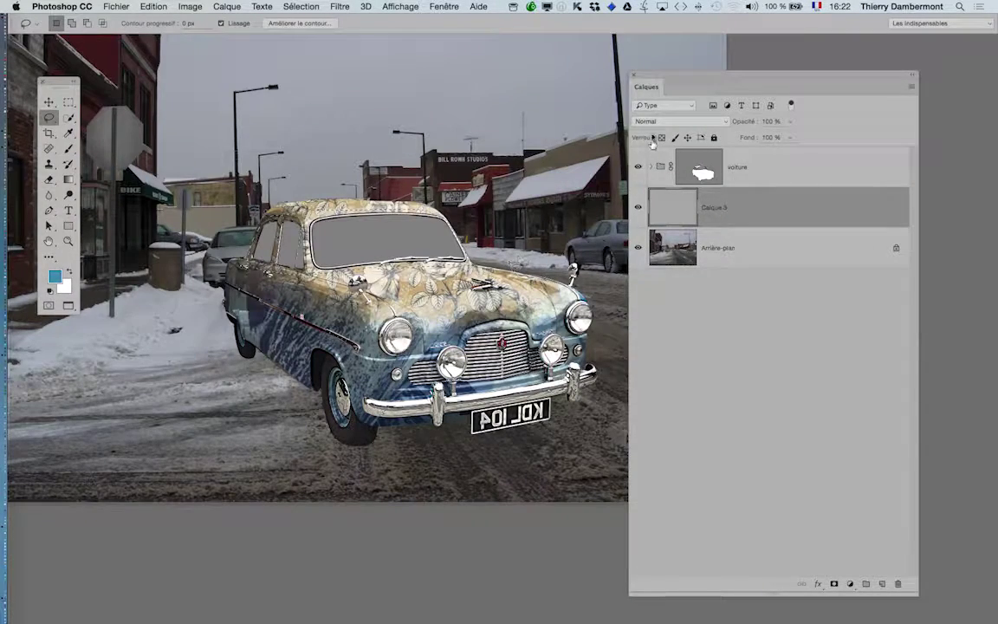
left_click_drag(648, 76, 728, 77)
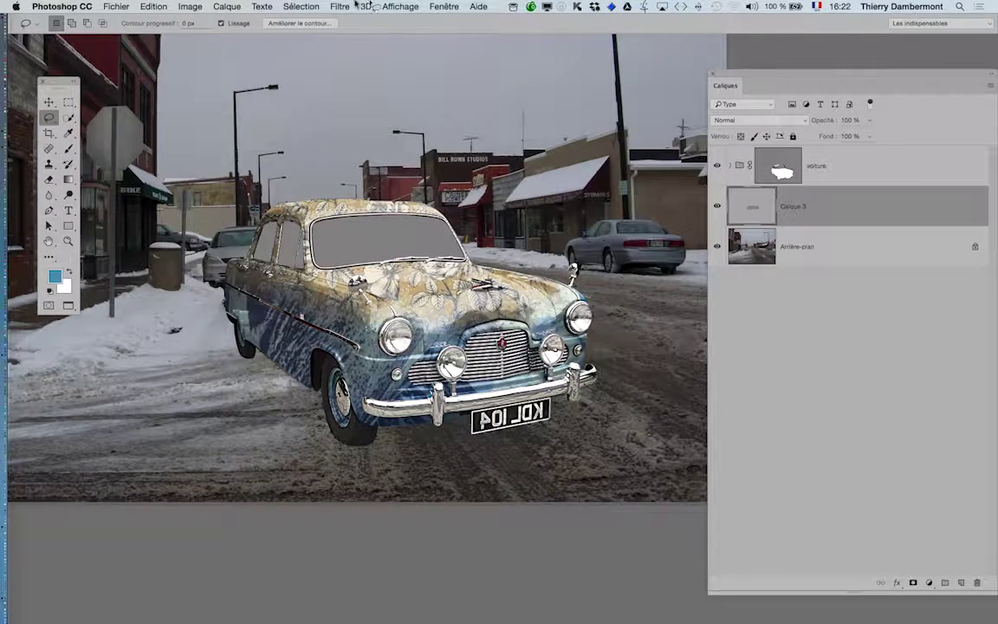
left_click(300, 6)
left_click(305, 32)
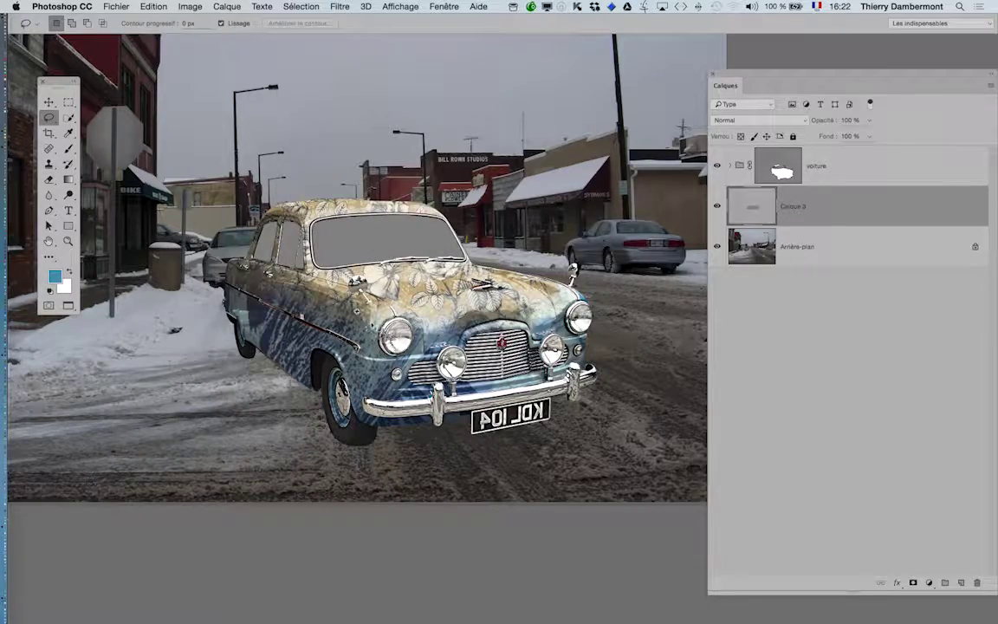
Examine the gray-filled windscreen and side windows up close and against the whole street scene.
key("super+plus")
key("super+plus")
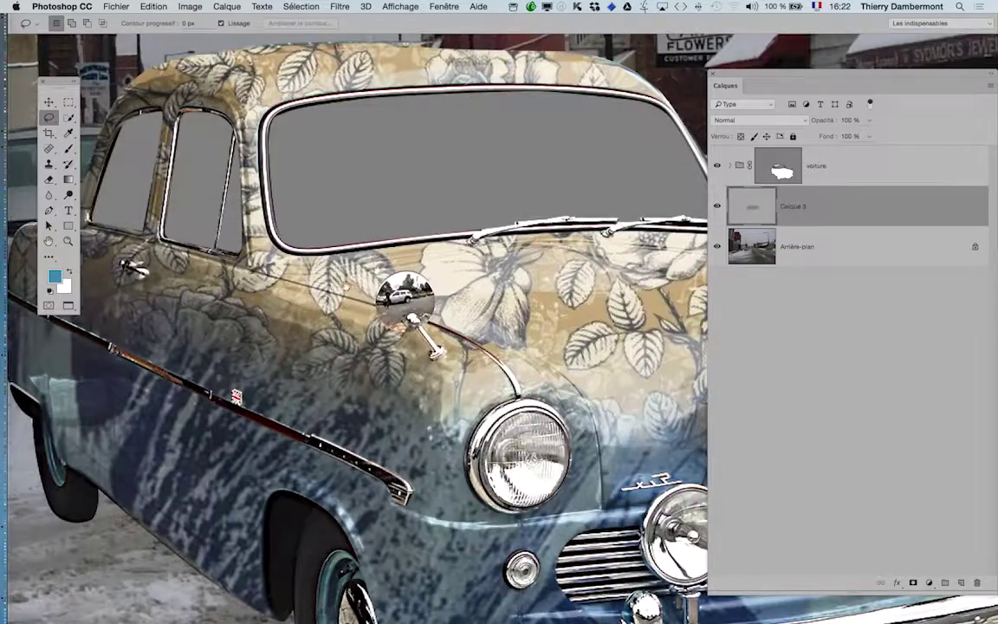
key("super+plus")
key("super+minus")
key("super+minus")
key("super+minus")
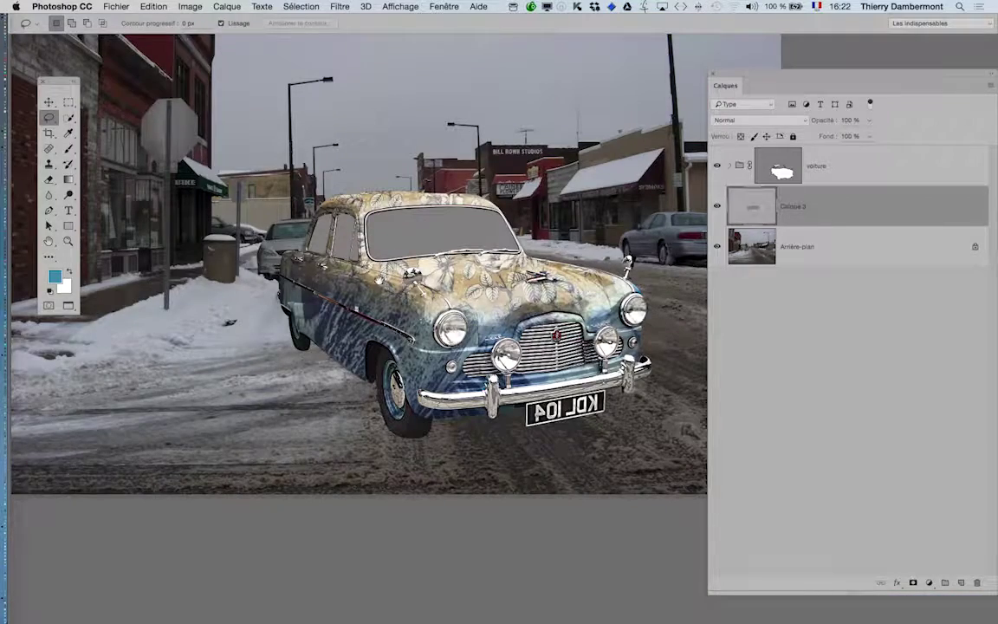
scroll(292, 272, "right", 3)
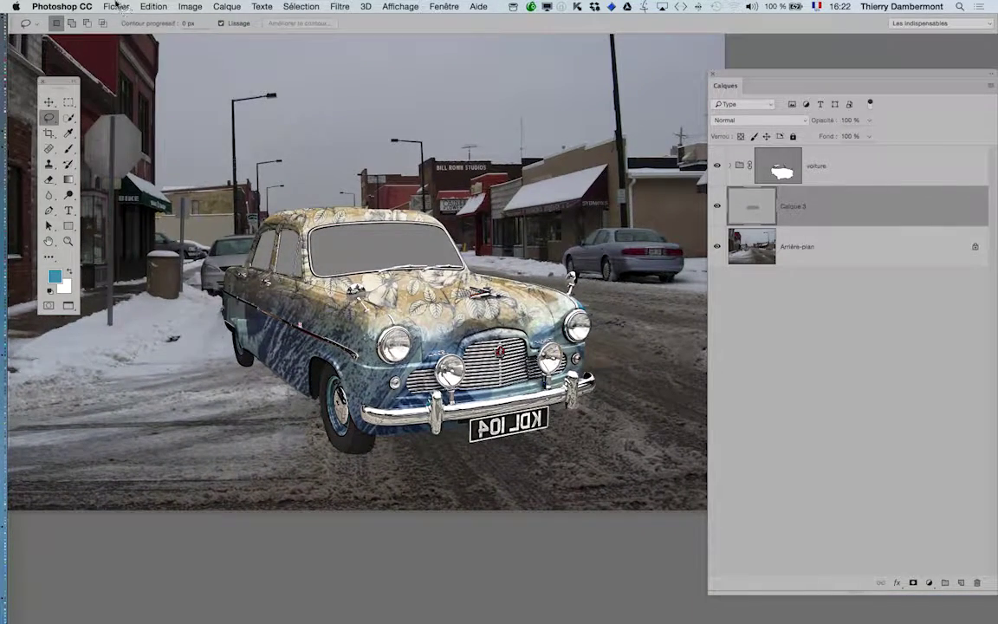
left_click(116, 6)
left_click(143, 127)
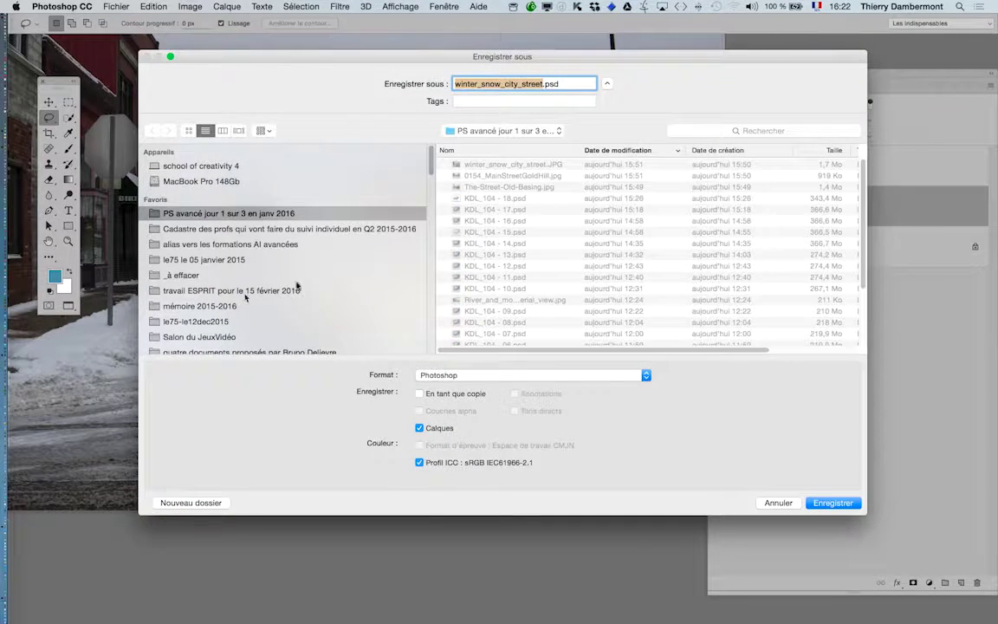
scroll(246, 298, "down", 2)
left_click(191, 343)
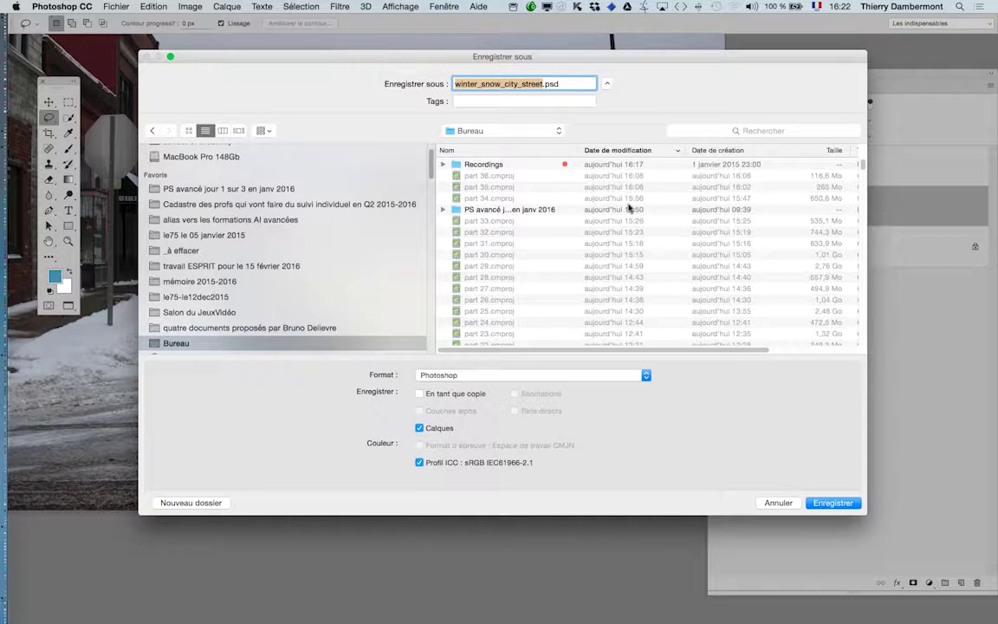
type("p")
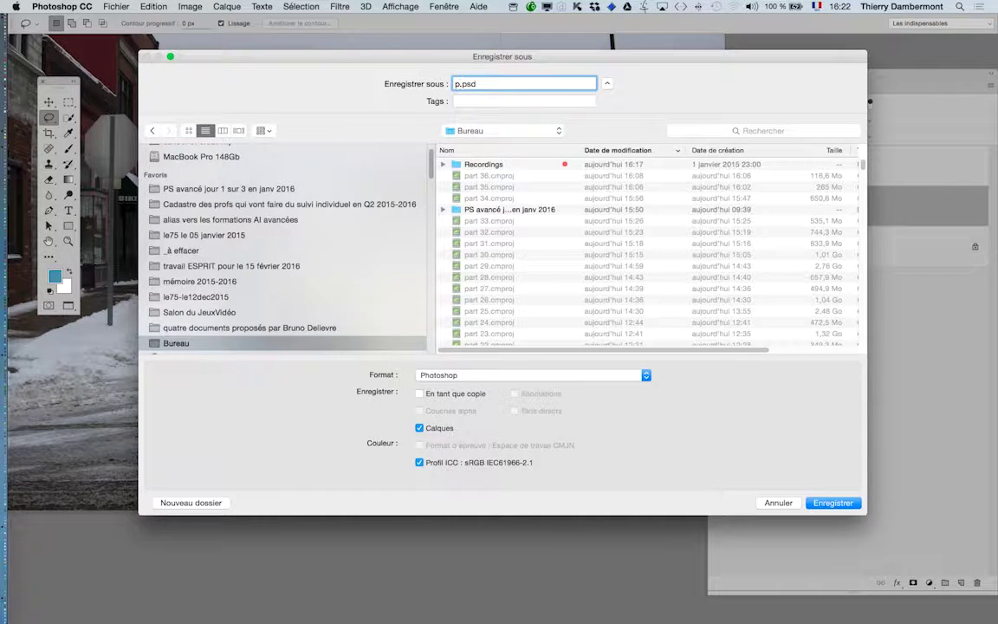
left_click(779, 501)
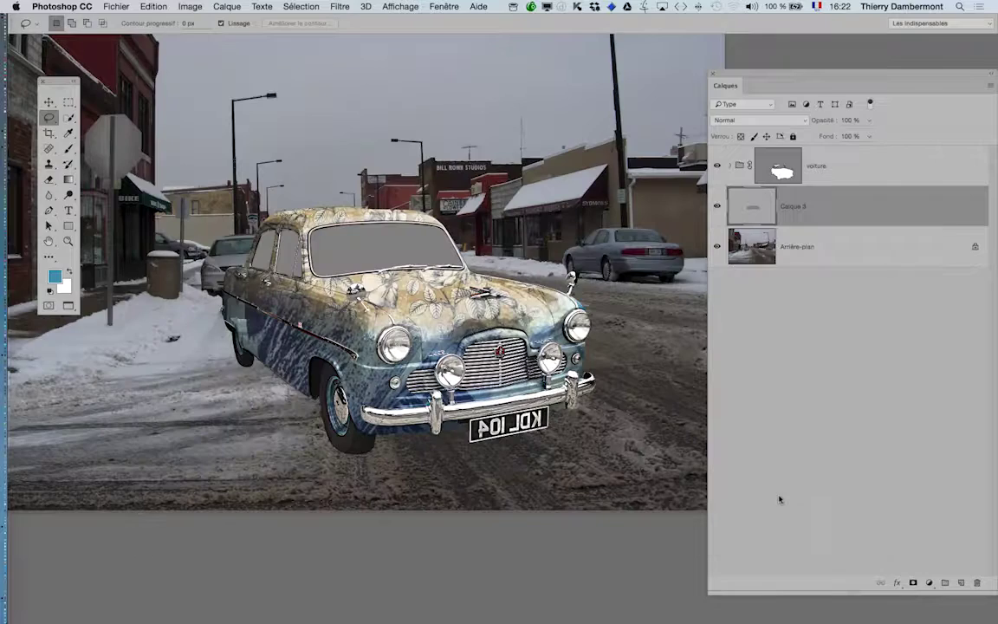